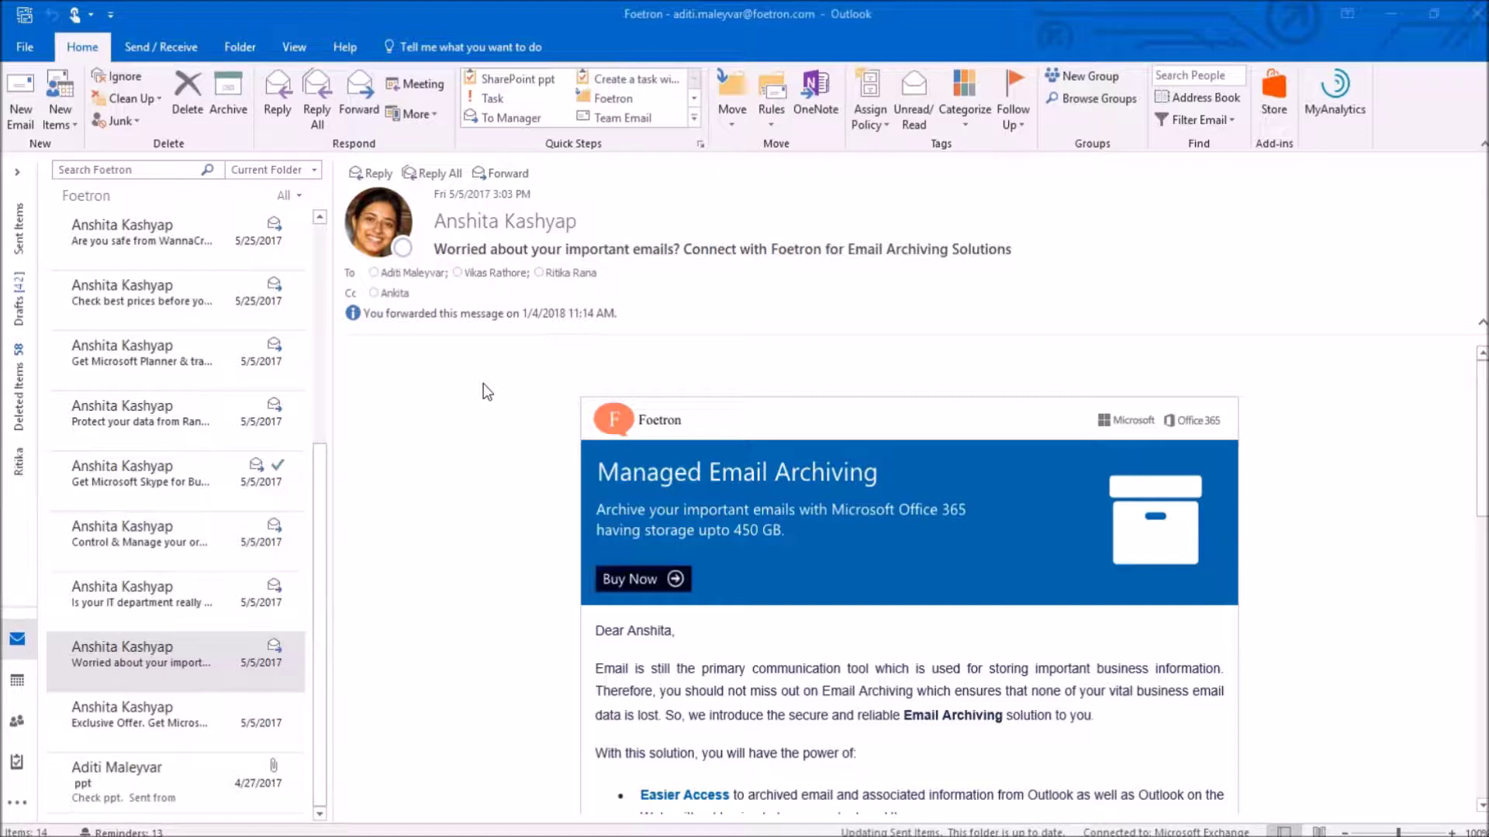
{"action": "scroll", "coordinate": [483, 383], "scroll_direction": "down", "scroll_amount": 1}
{"action": "scroll", "coordinate": [507, 428], "scroll_direction": "down", "scroll_amount": 1}
{"action": "scroll", "coordinate": [506, 427], "scroll_direction": "down", "scroll_amount": 1}
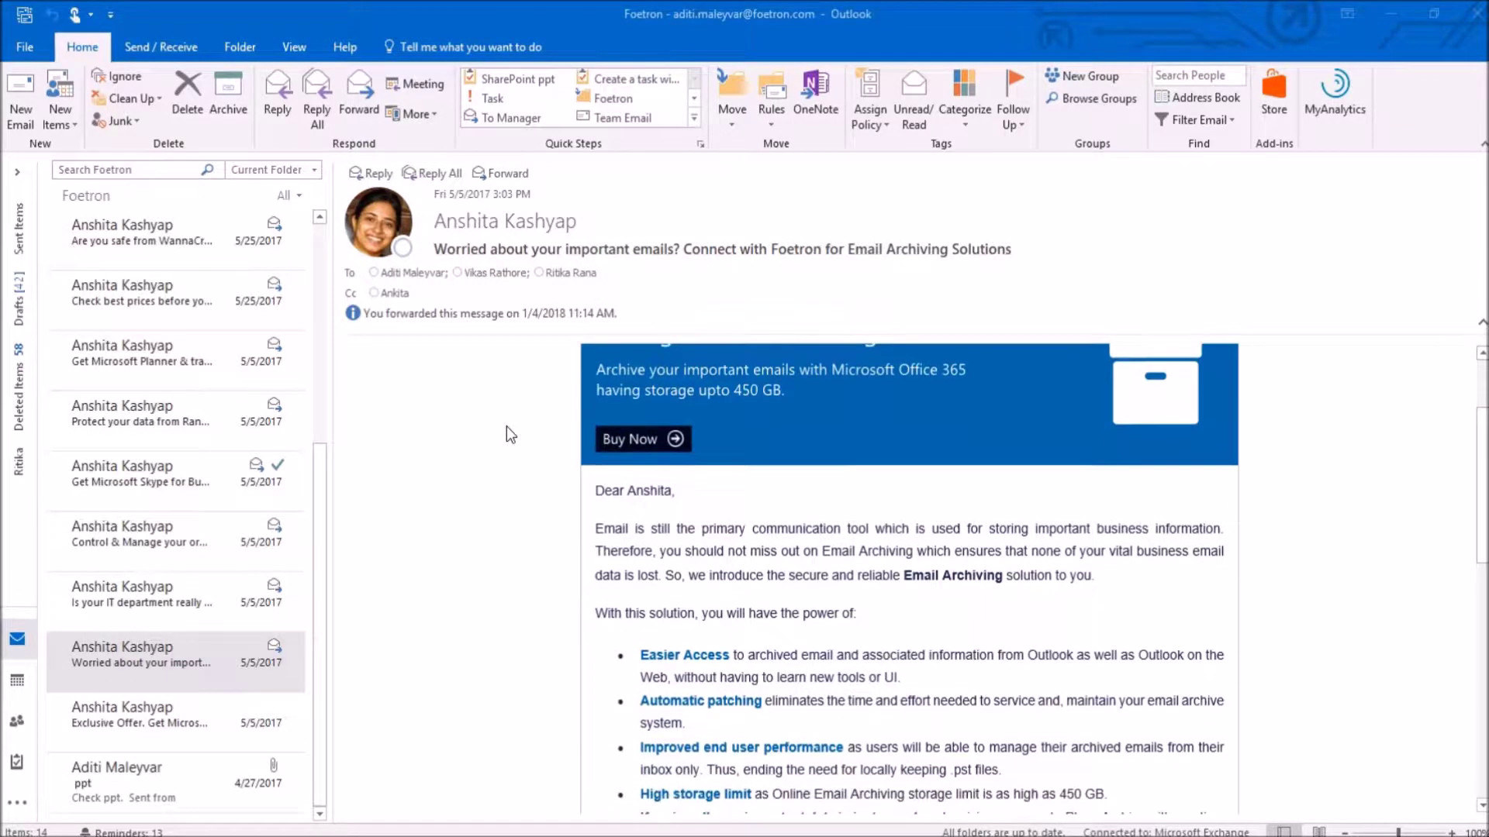
{"action": "scroll", "coordinate": [507, 427], "scroll_direction": "down", "scroll_amount": 1}
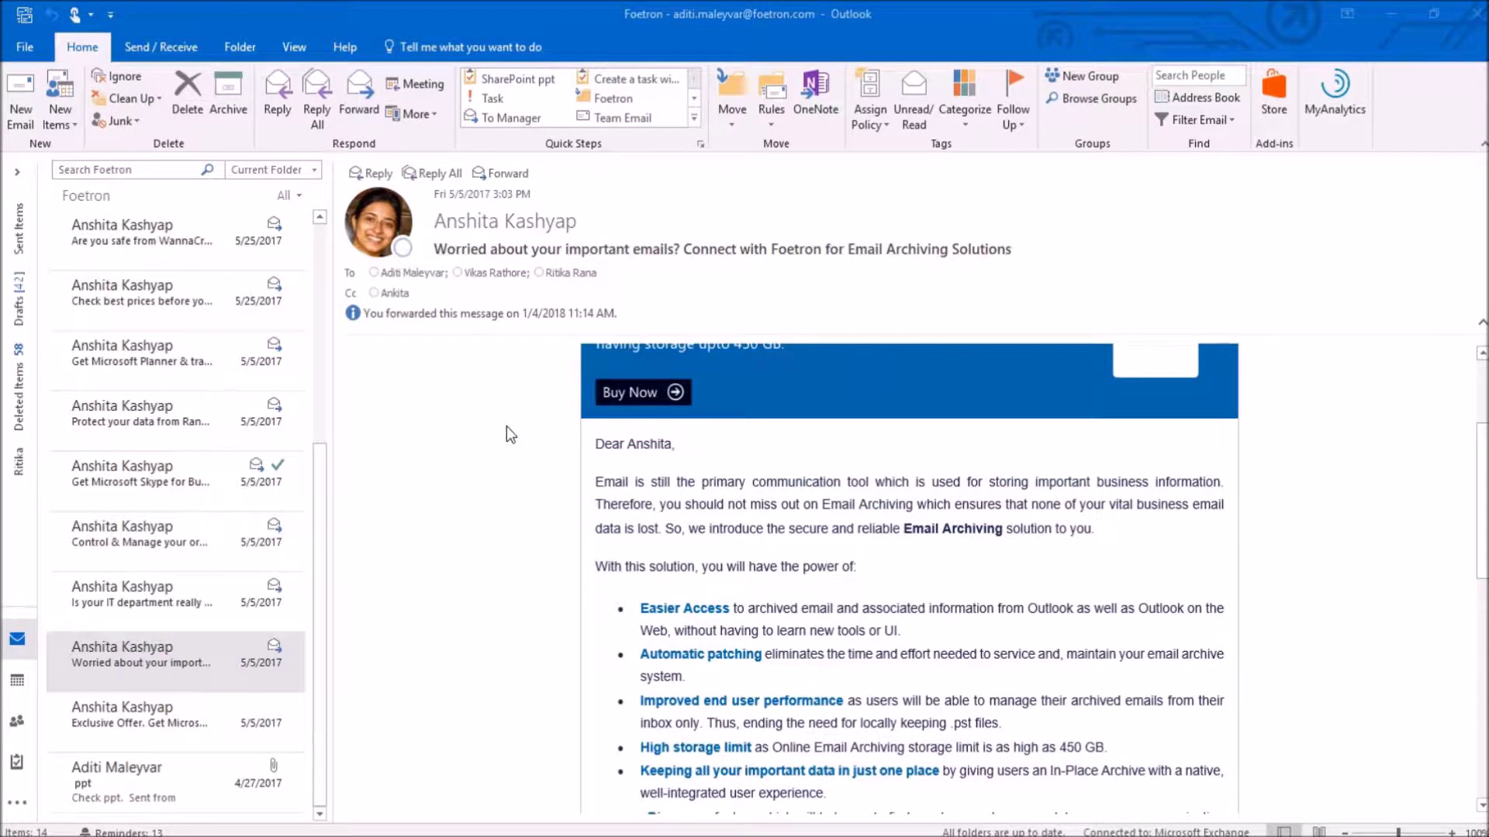
{"action": "scroll", "coordinate": [506, 427], "scroll_direction": "down", "scroll_amount": 2}
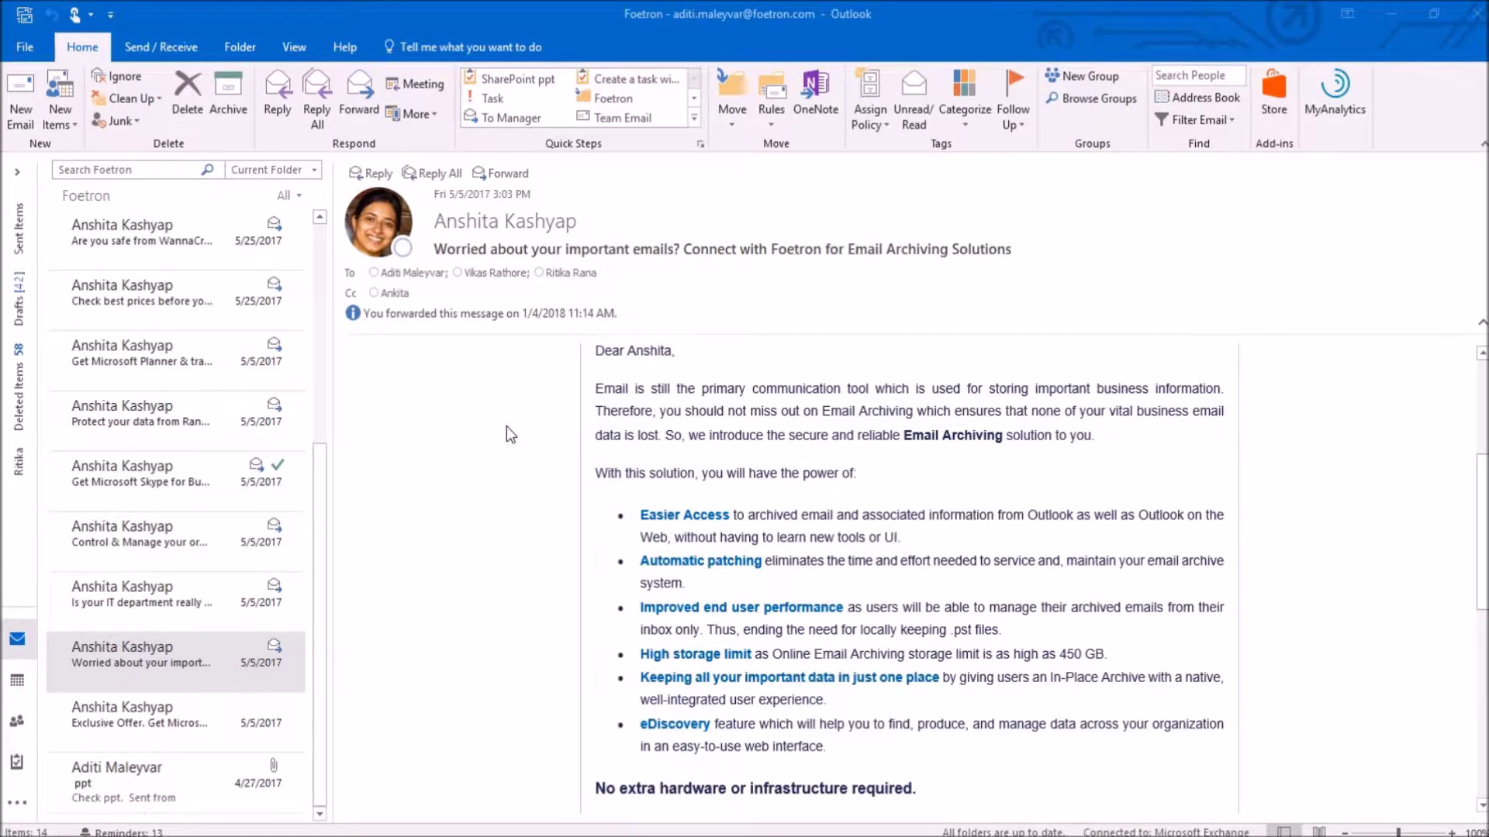
{"action": "scroll", "coordinate": [506, 427], "scroll_direction": "down", "scroll_amount": 1}
{"action": "scroll", "coordinate": [506, 427], "scroll_direction": "down", "scroll_amount": 1}
{"action": "scroll", "coordinate": [506, 427], "scroll_direction": "down", "scroll_amount": 1}
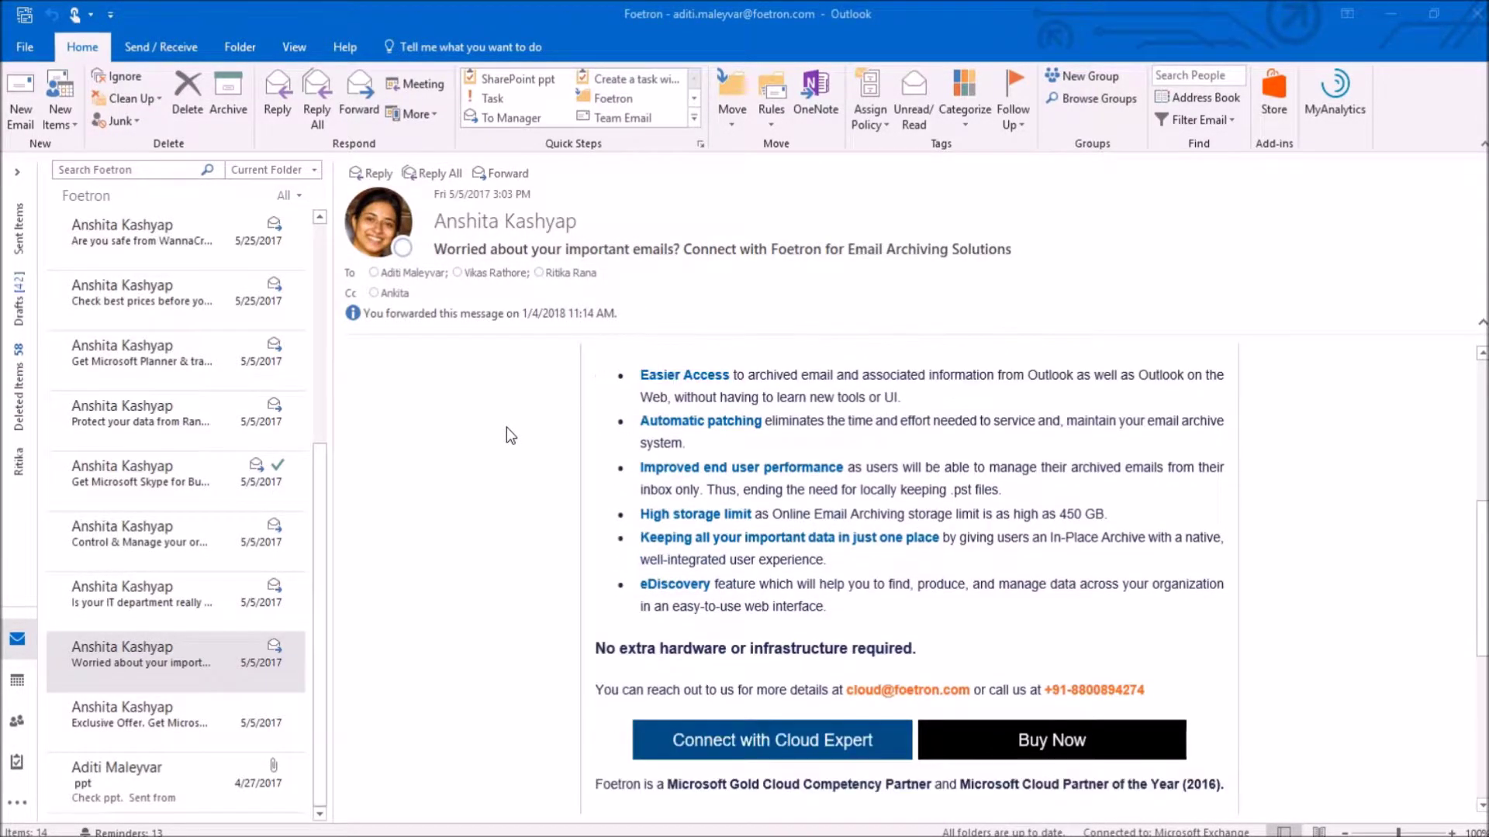
{"action": "scroll", "coordinate": [507, 427], "scroll_direction": "down", "scroll_amount": 5}
{"action": "scroll", "coordinate": [506, 428], "scroll_direction": "down", "scroll_amount": 1}
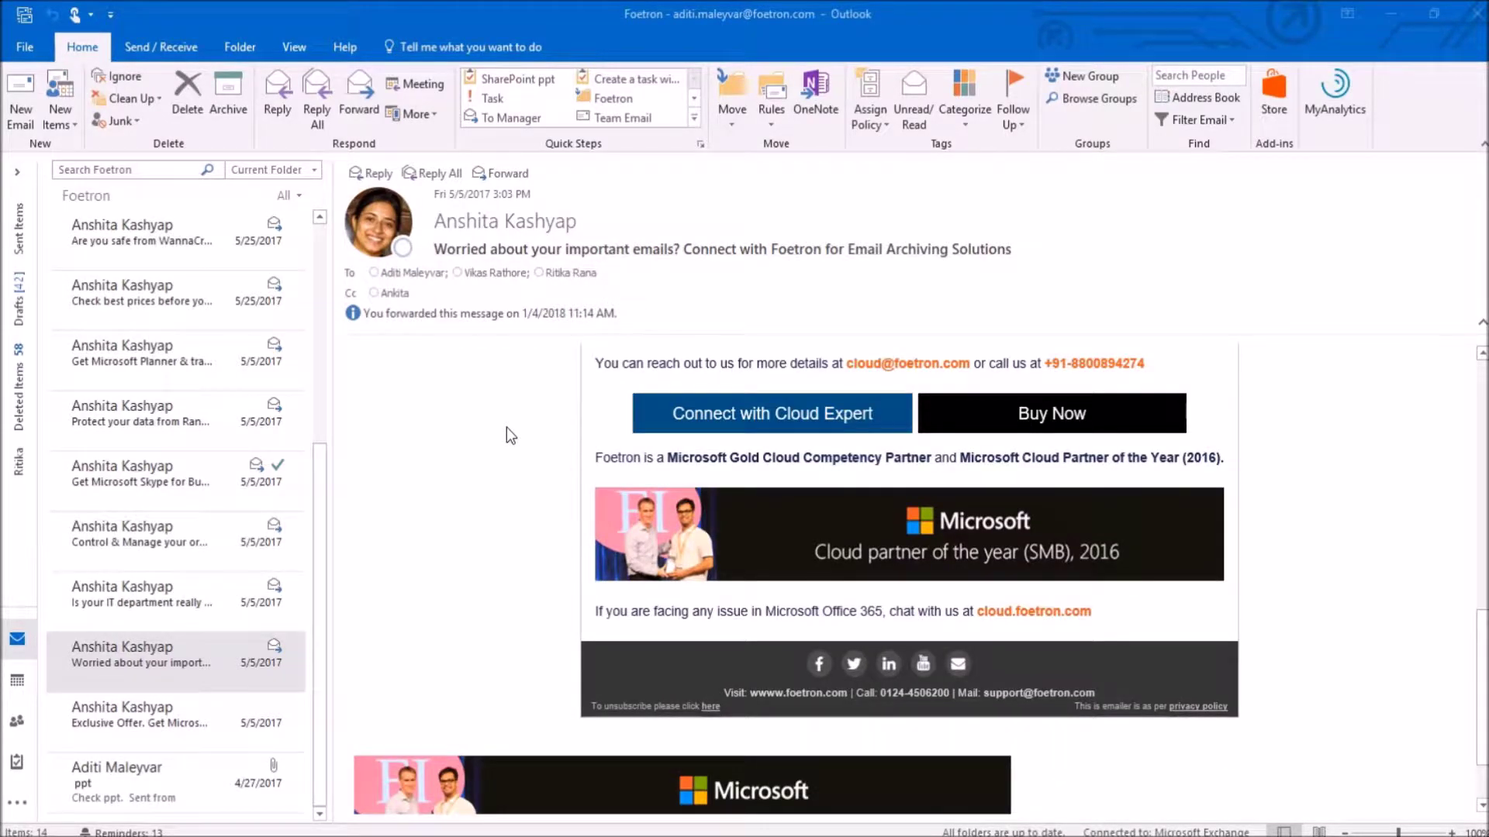
Step: Move down the message list to the Exclusive Offer promotional email
{"action": "key", "text": "Down"}
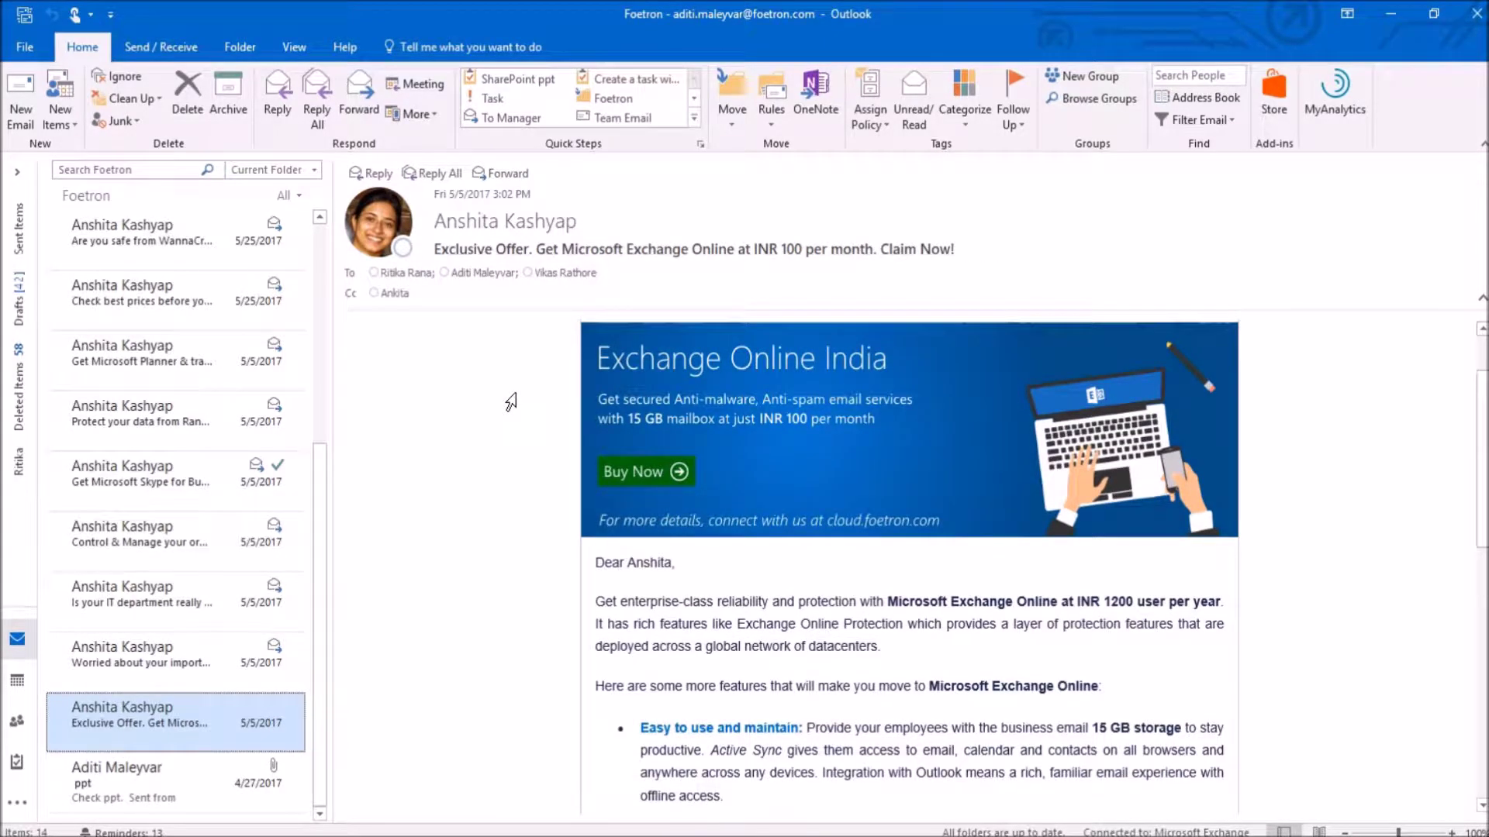
{"action": "scroll", "coordinate": [511, 403], "scroll_direction": "down", "scroll_amount": 1}
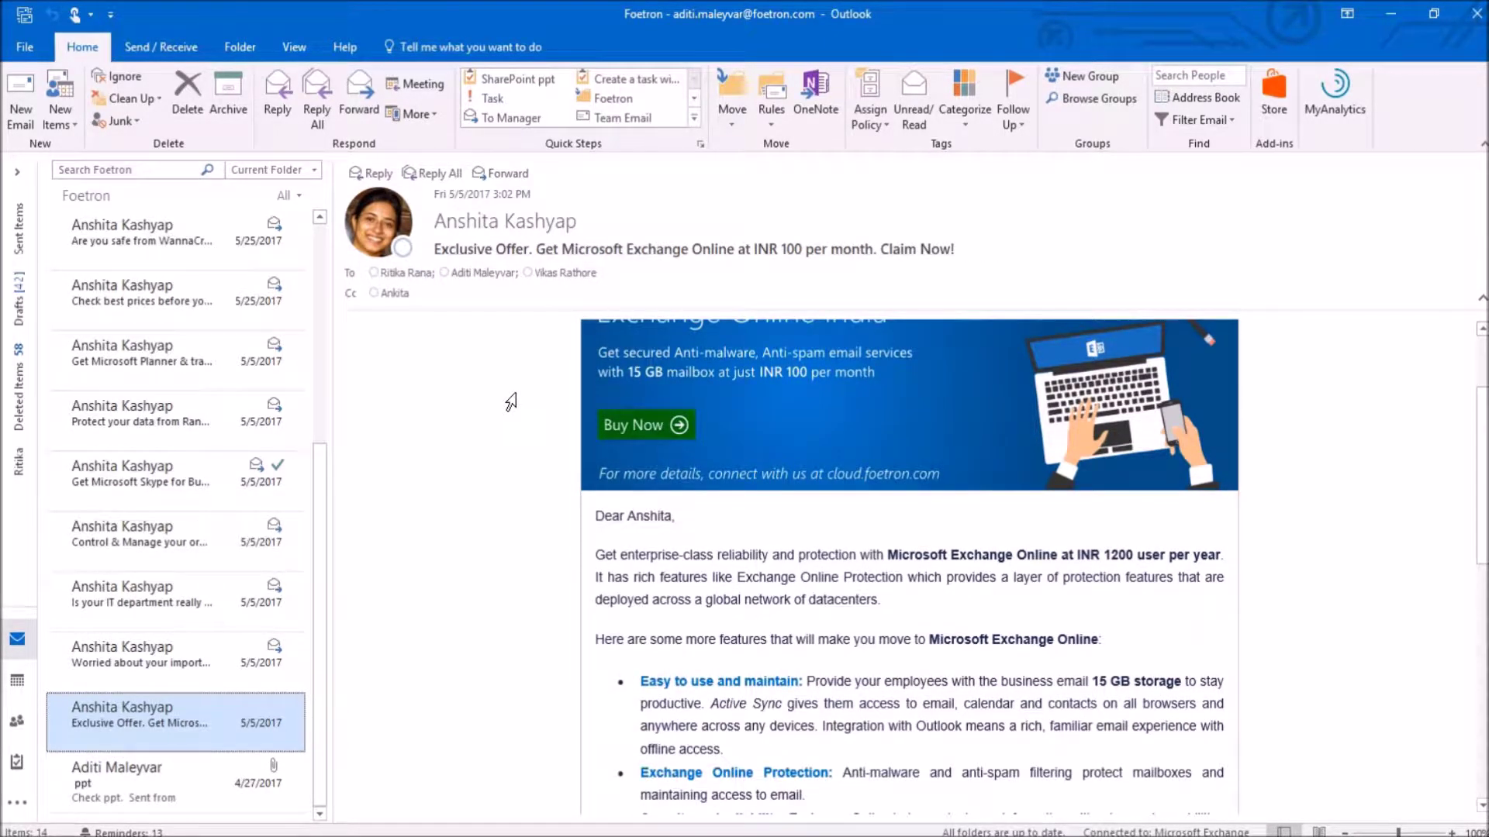
{"action": "scroll", "coordinate": [511, 403], "scroll_direction": "down", "scroll_amount": 4}
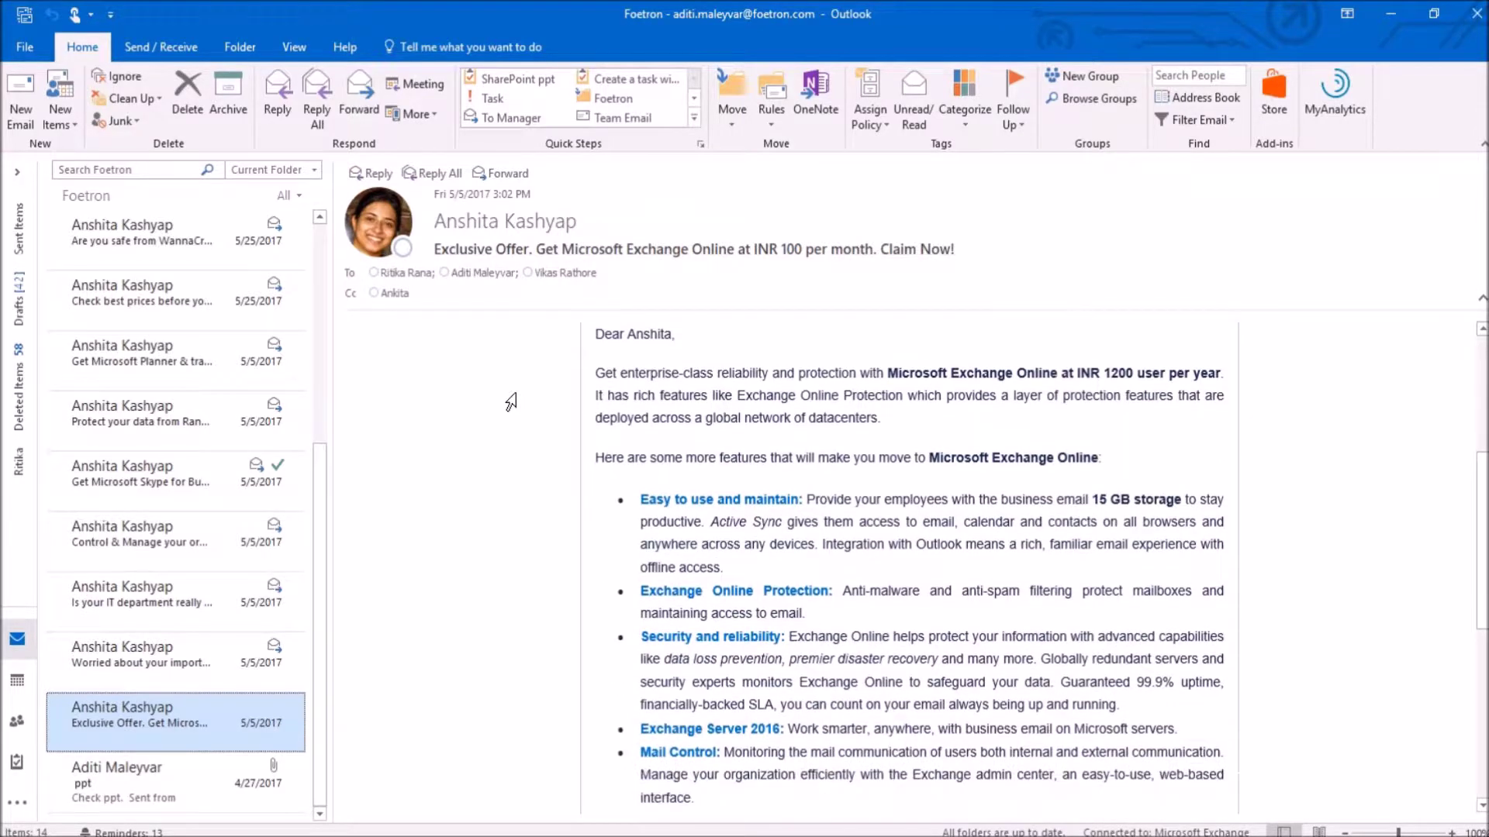
{"action": "scroll", "coordinate": [511, 403], "scroll_direction": "down", "scroll_amount": 2}
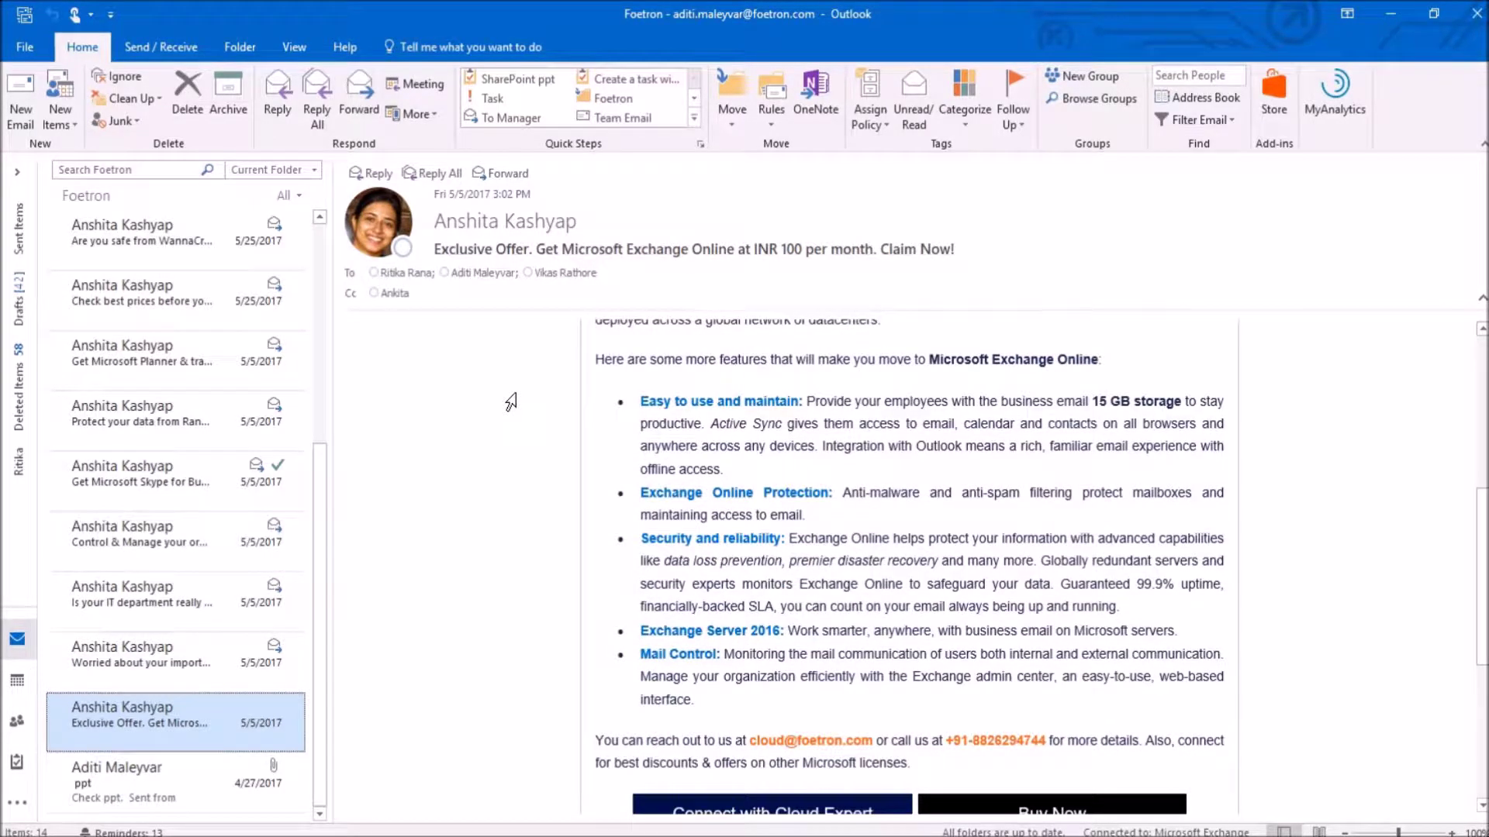
{"action": "scroll", "coordinate": [511, 402], "scroll_direction": "down", "scroll_amount": 2}
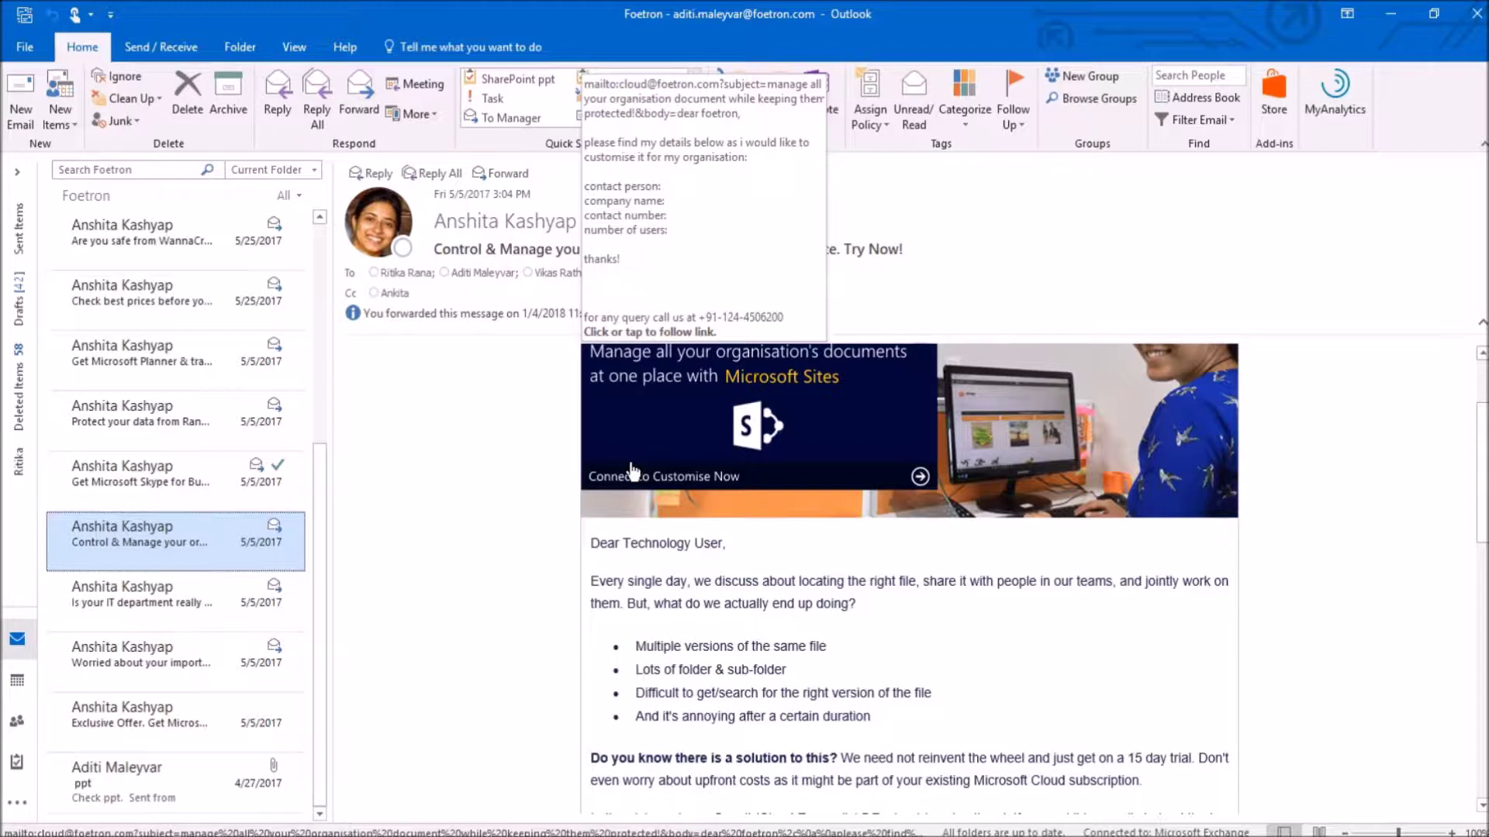
{"action": "scroll", "coordinate": [633, 469], "scroll_direction": "down", "scroll_amount": 1}
{"action": "scroll", "coordinate": [634, 469], "scroll_direction": "down", "scroll_amount": 2}
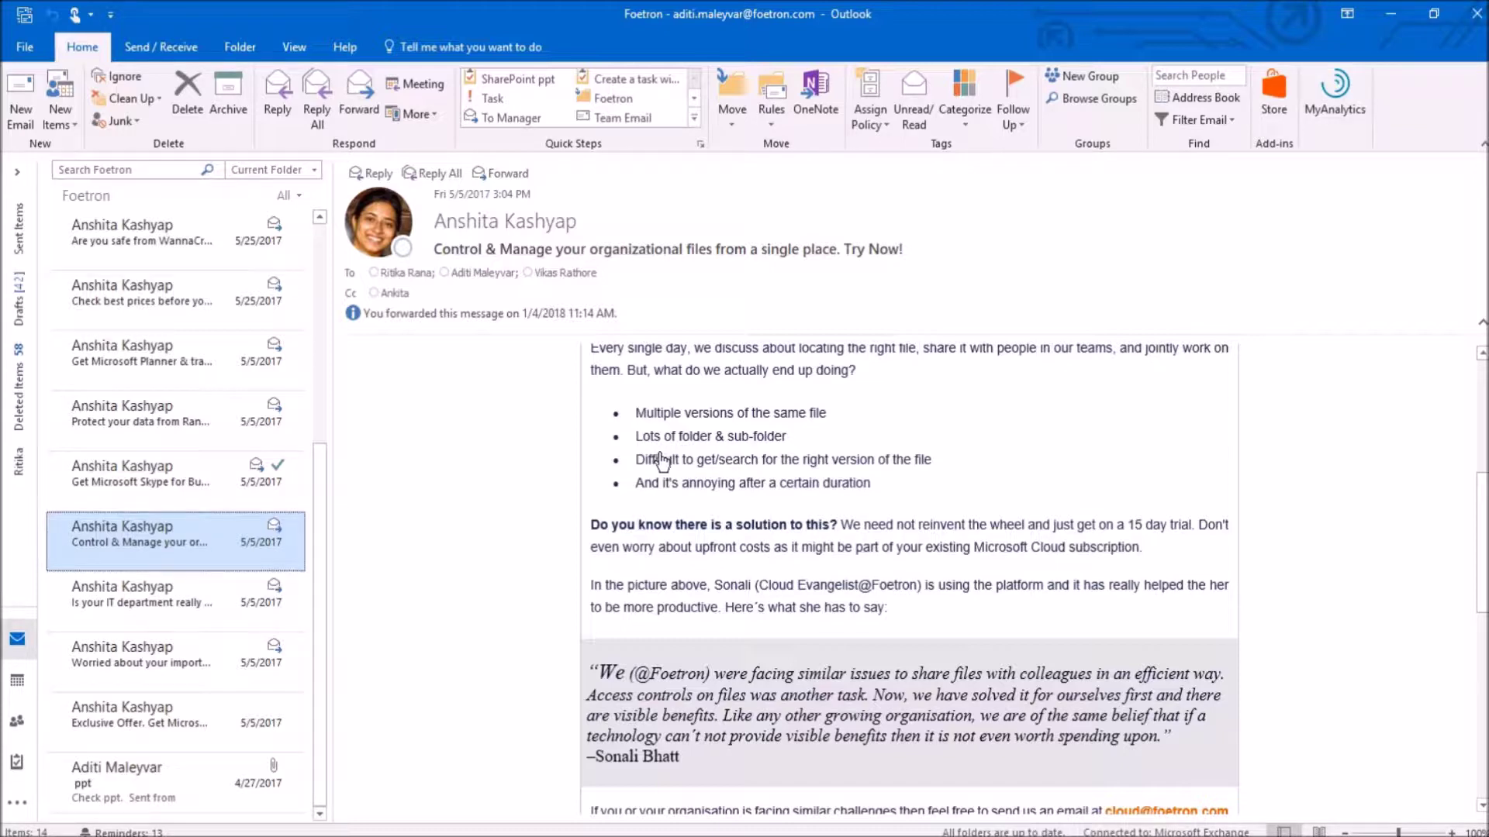
{"action": "scroll", "coordinate": [662, 460], "scroll_direction": "down", "scroll_amount": 1}
{"action": "scroll", "coordinate": [662, 460], "scroll_direction": "down", "scroll_amount": 2}
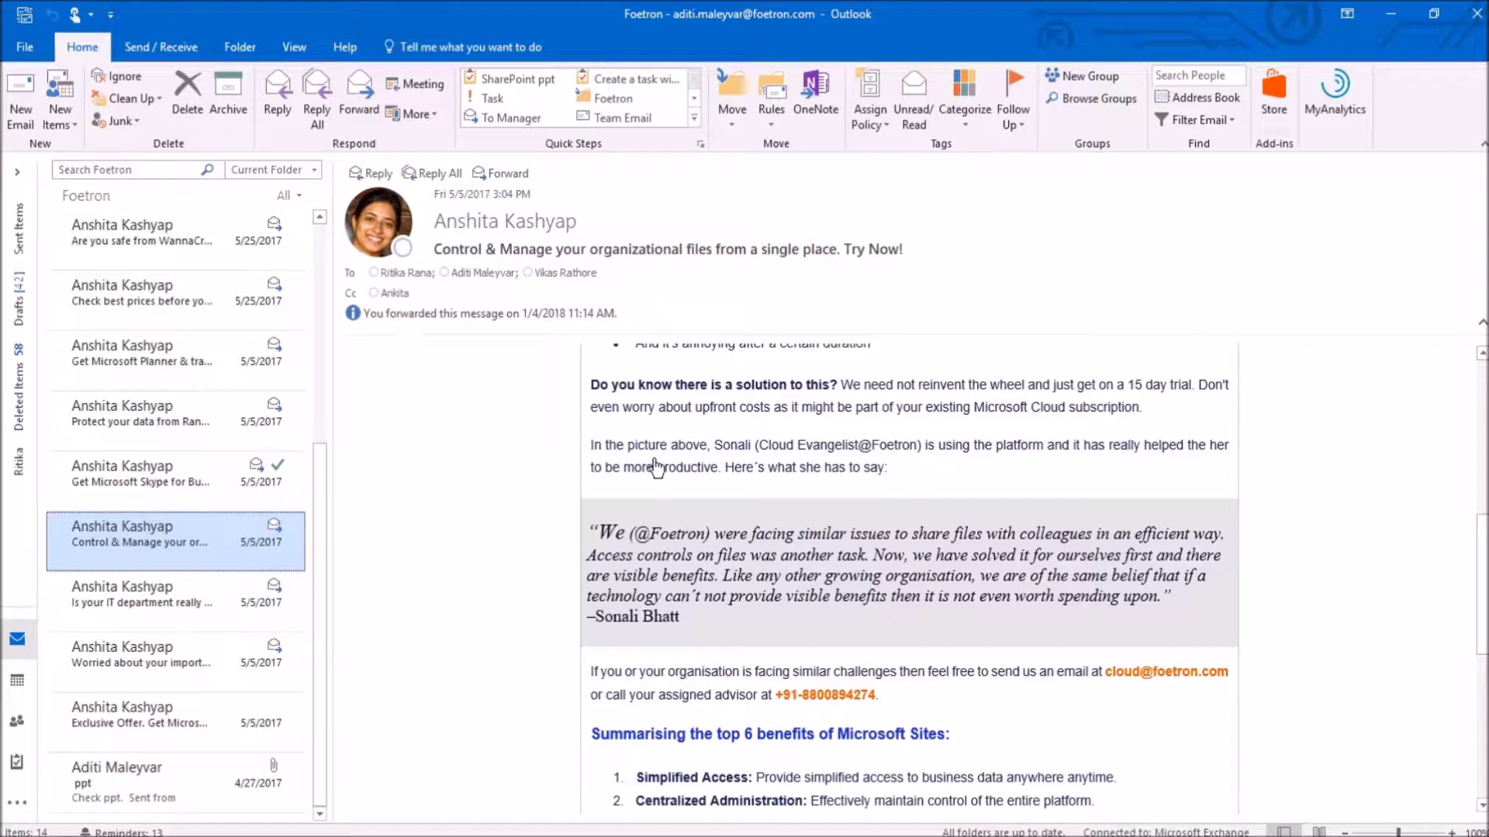
{"action": "scroll", "coordinate": [656, 466], "scroll_direction": "down", "scroll_amount": 1}
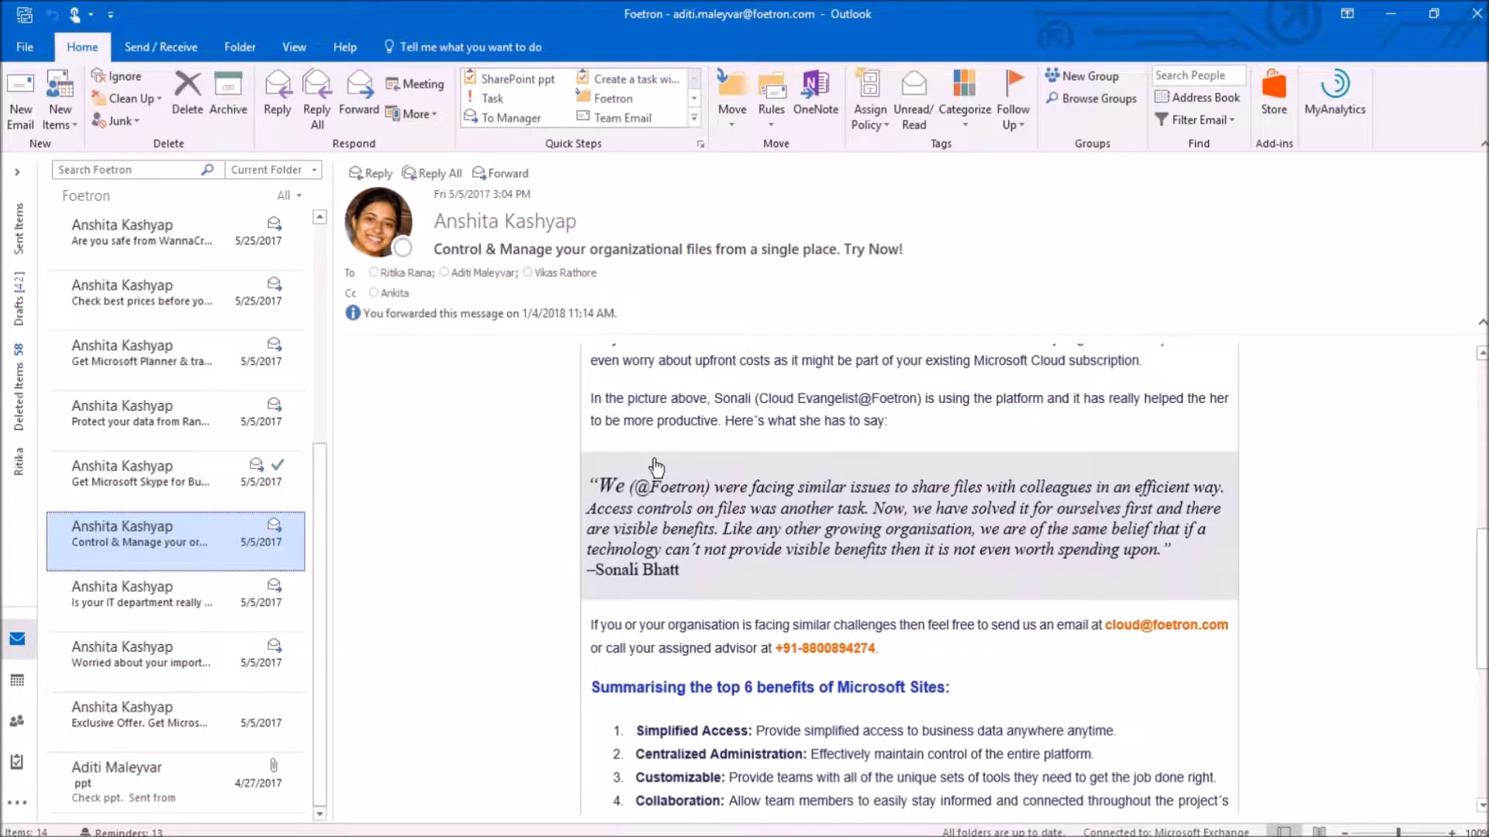
{"action": "scroll", "coordinate": [657, 466], "scroll_direction": "down", "scroll_amount": 1}
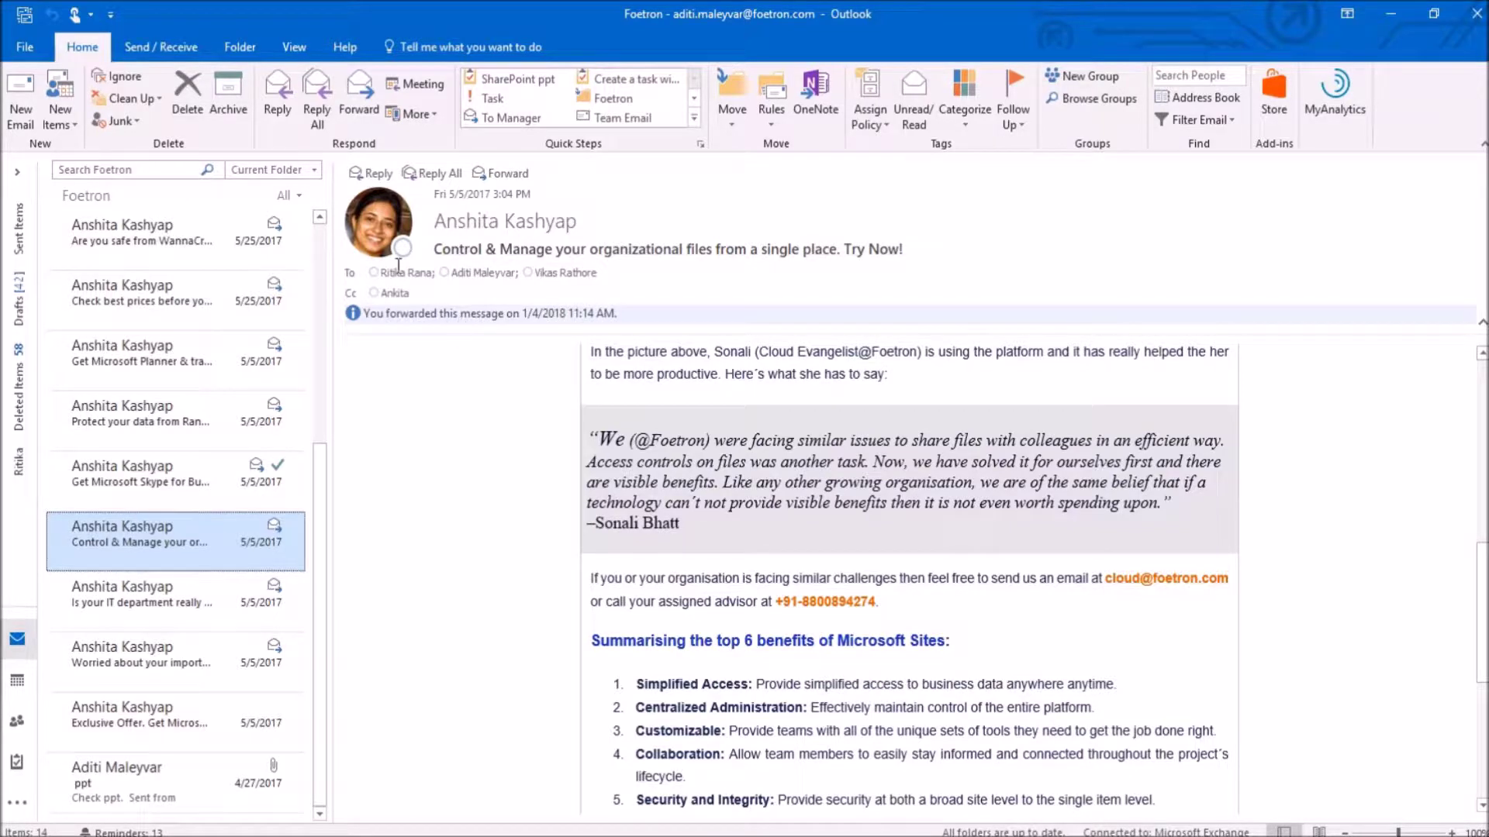
Step: Address a new email to Neha with subject 'Plan prototype', asking for the project prototype ASAP
{"action": "left_click", "coordinate": [21, 116]}
{"action": "type", "text": "Neha"}
{"action": "left_click", "coordinate": [180, 207]}
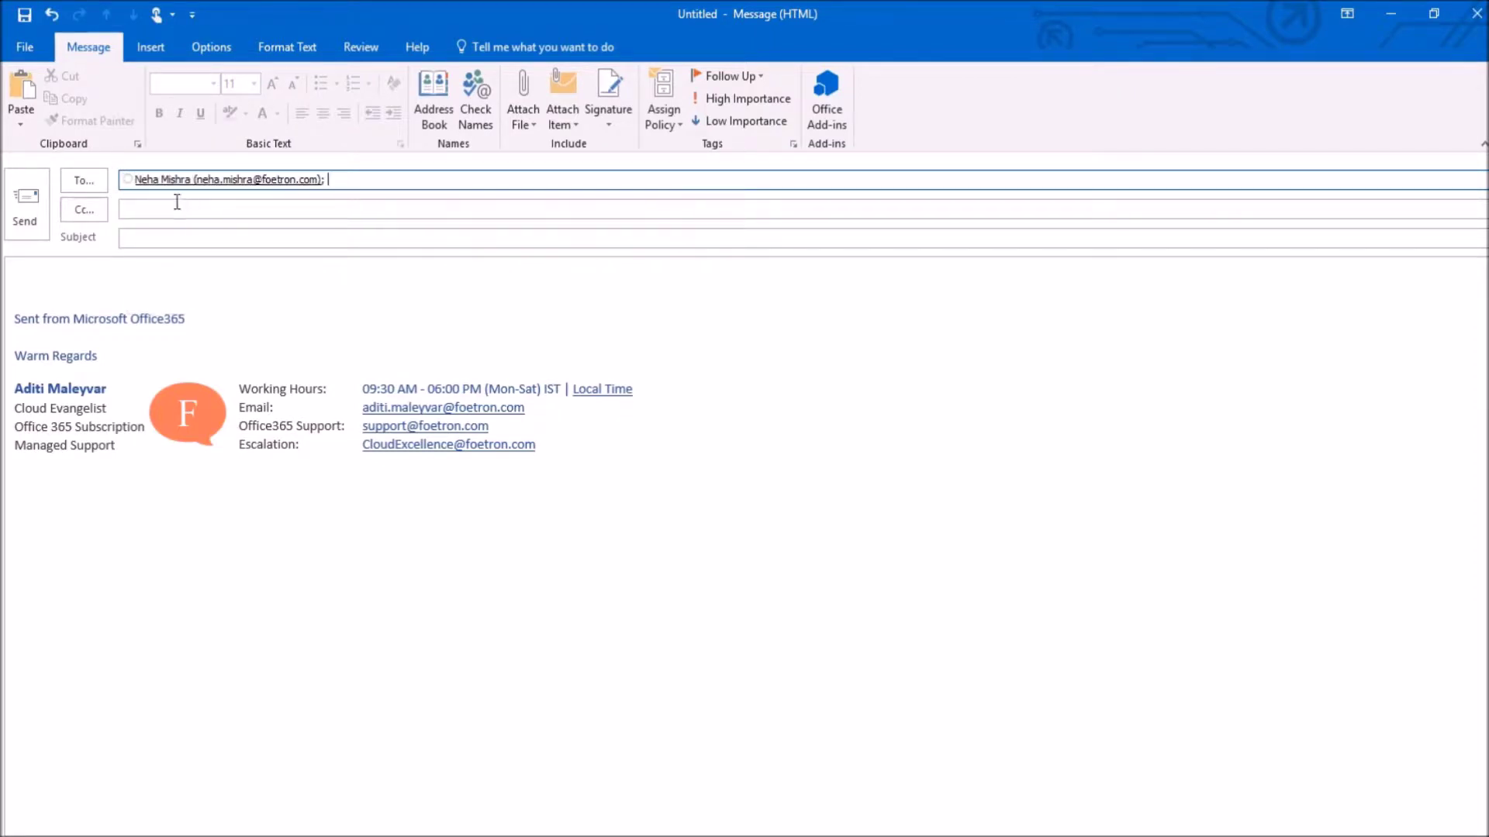
{"action": "left_click", "coordinate": [168, 238]}
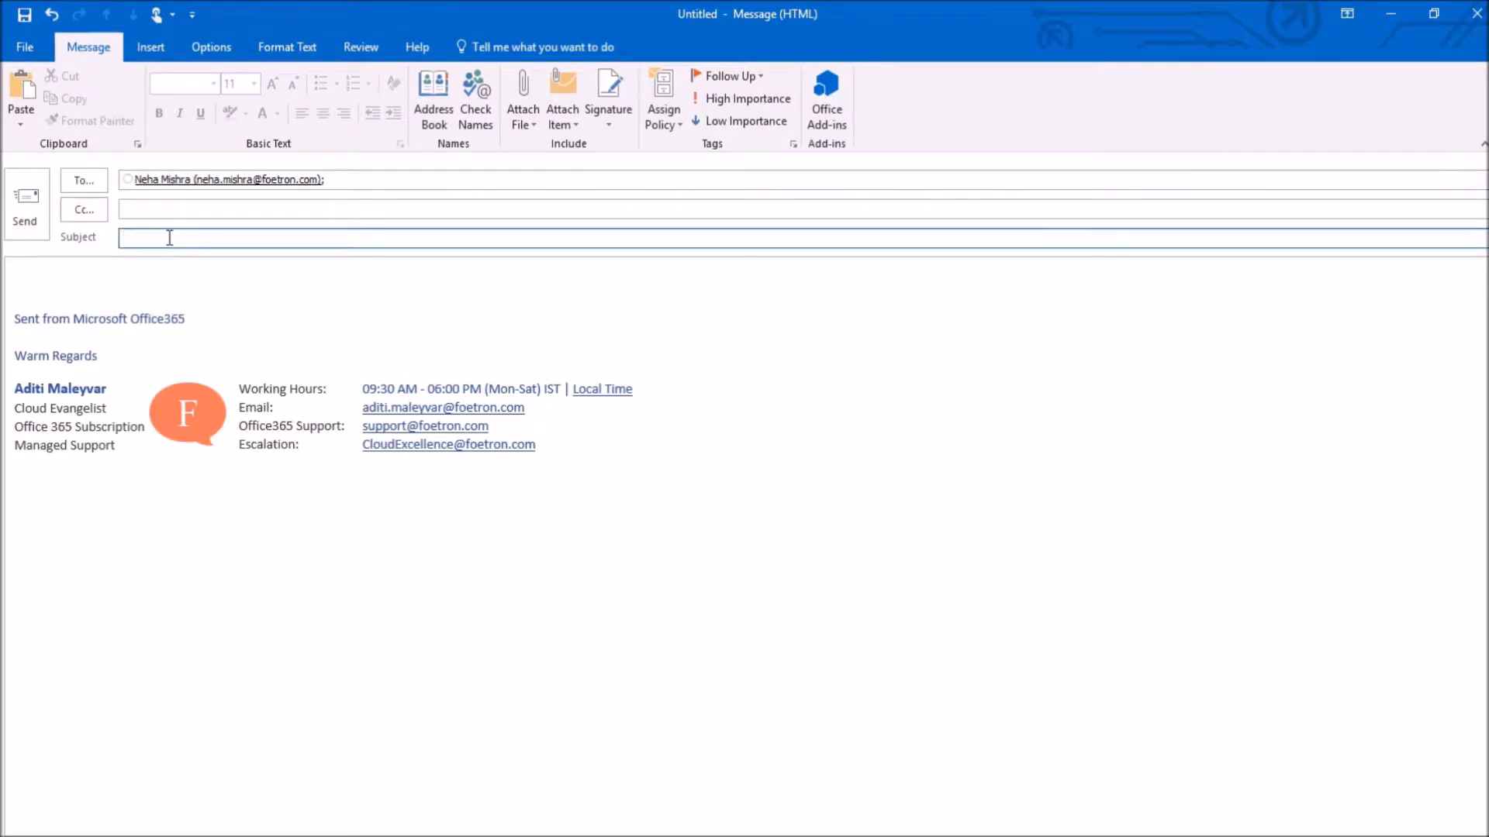
{"action": "type", "text": "Plan prototype"}
{"action": "left_click", "coordinate": [32, 282]}
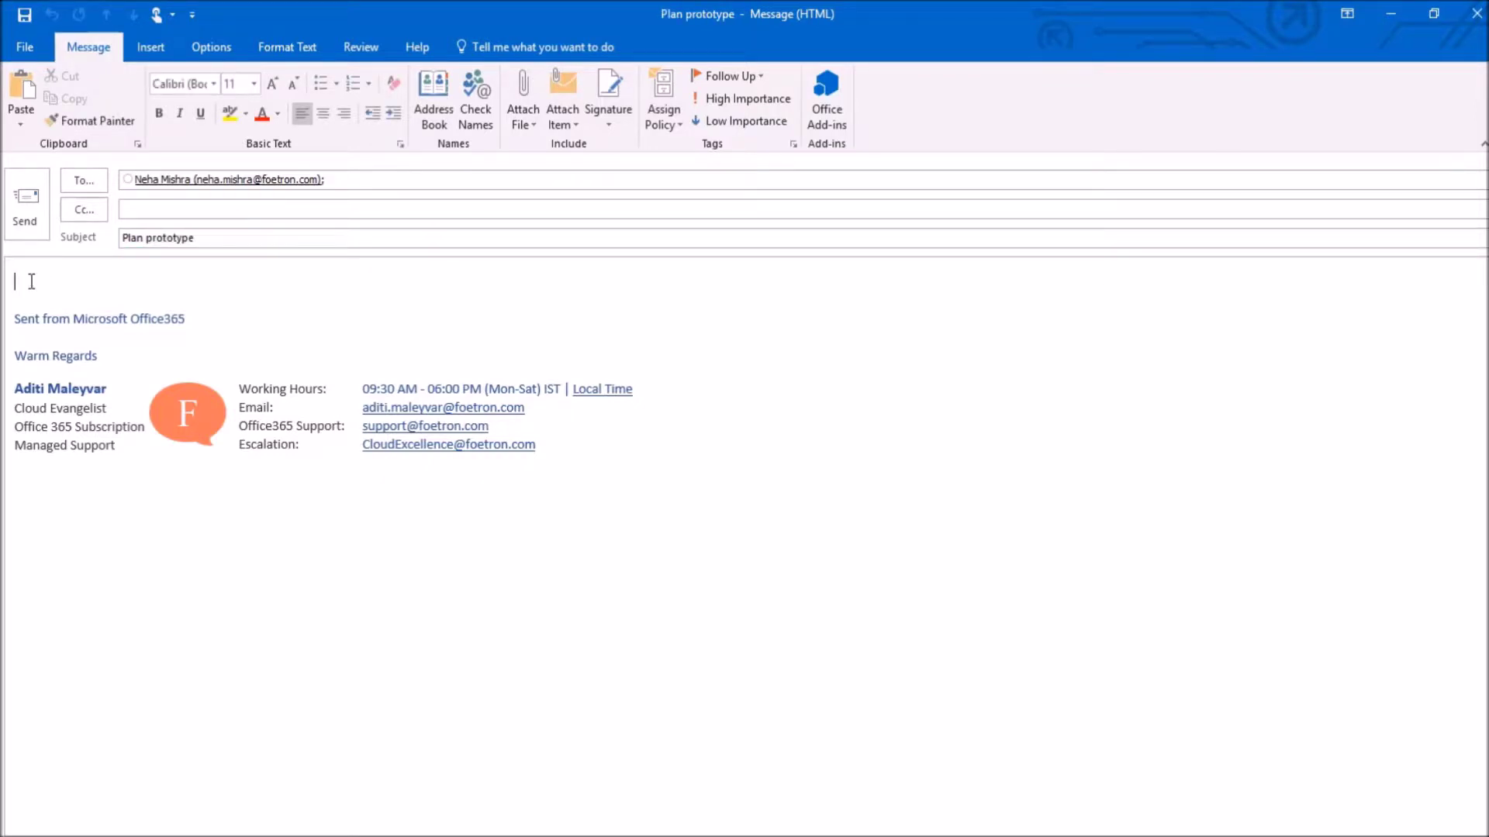
{"action": "type", "text": "Hi Neha,"}
{"action": "key", "text": "Return"}
{"action": "type", "text": "Please share the project prototype ASAP."}
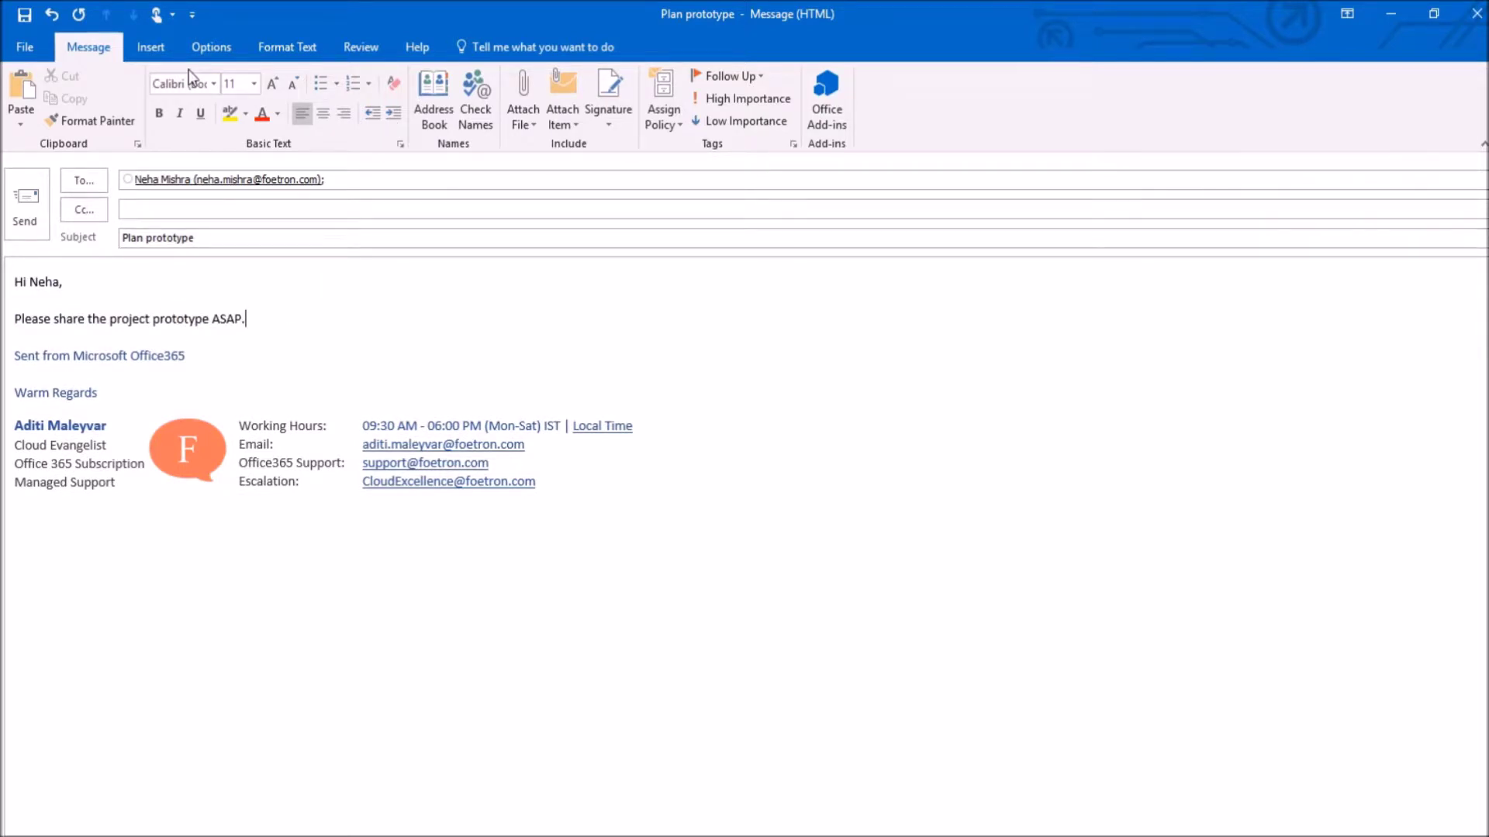
Step: Turn on Request a Delivery Receipt under Options > Tracking, then send the email
{"action": "left_click", "coordinate": [211, 48]}
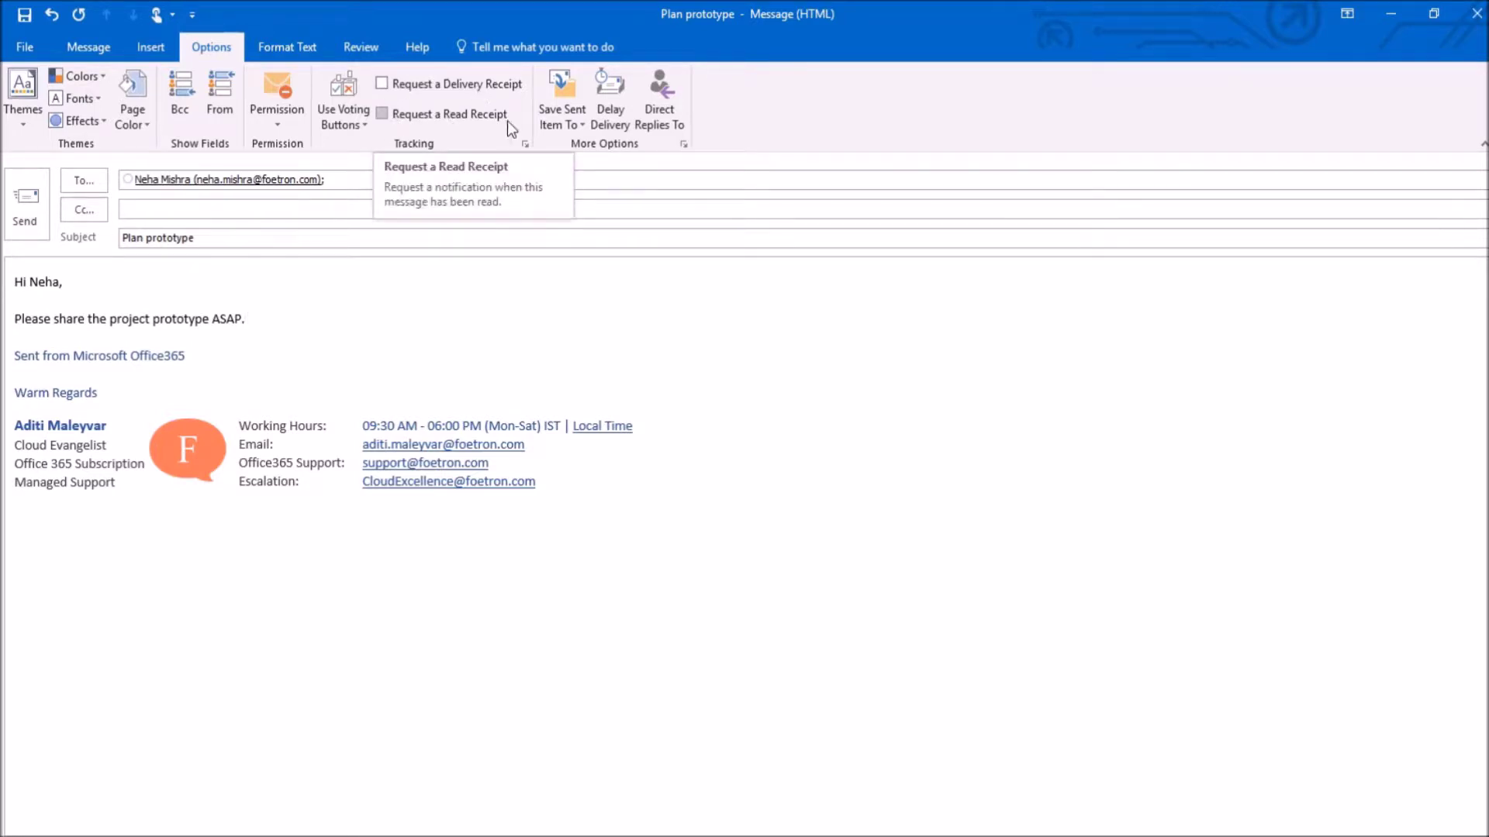
{"action": "left_click", "coordinate": [383, 85]}
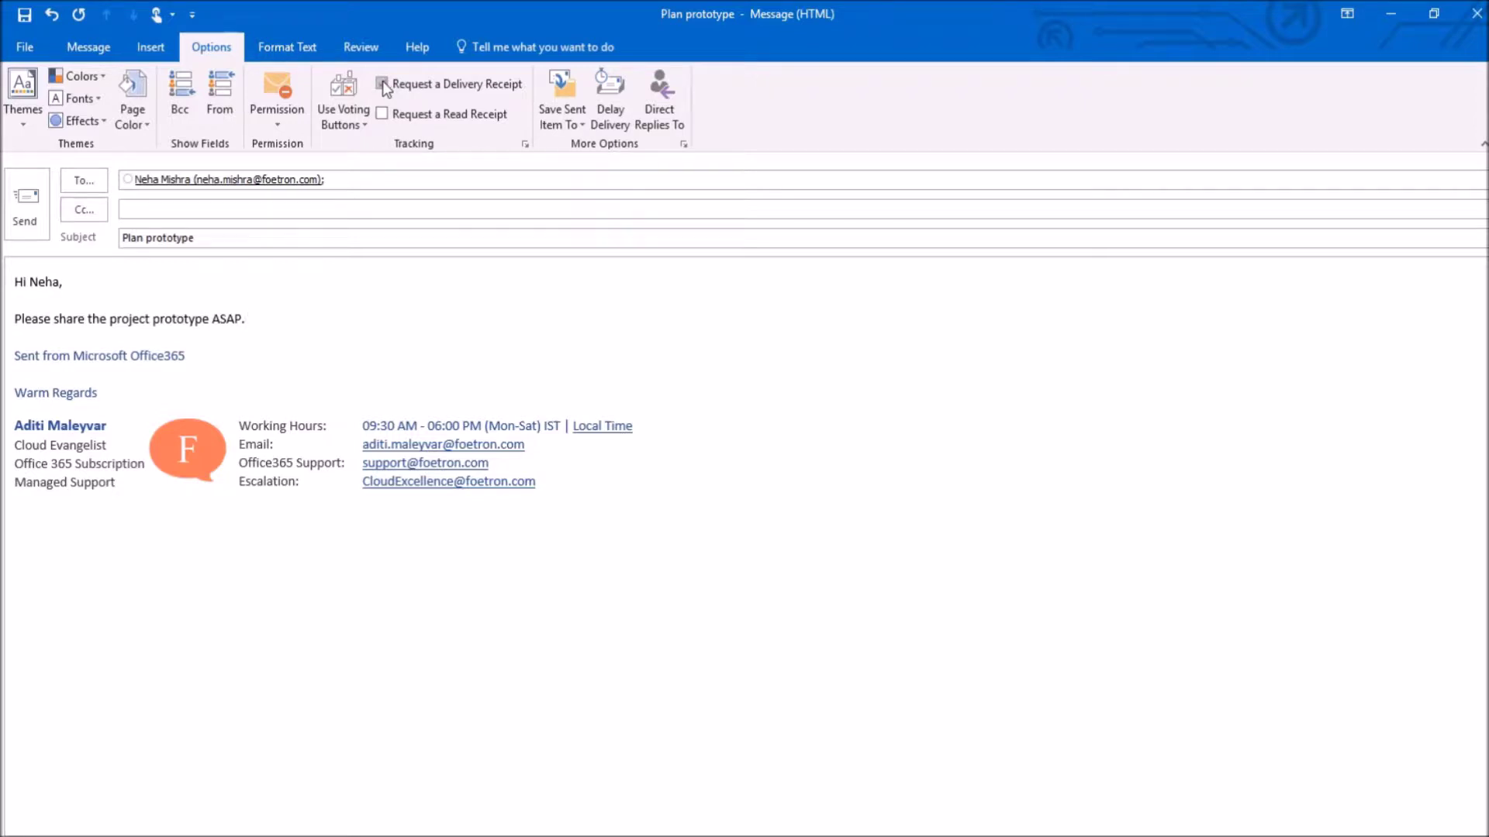
{"action": "left_click", "coordinate": [40, 194]}
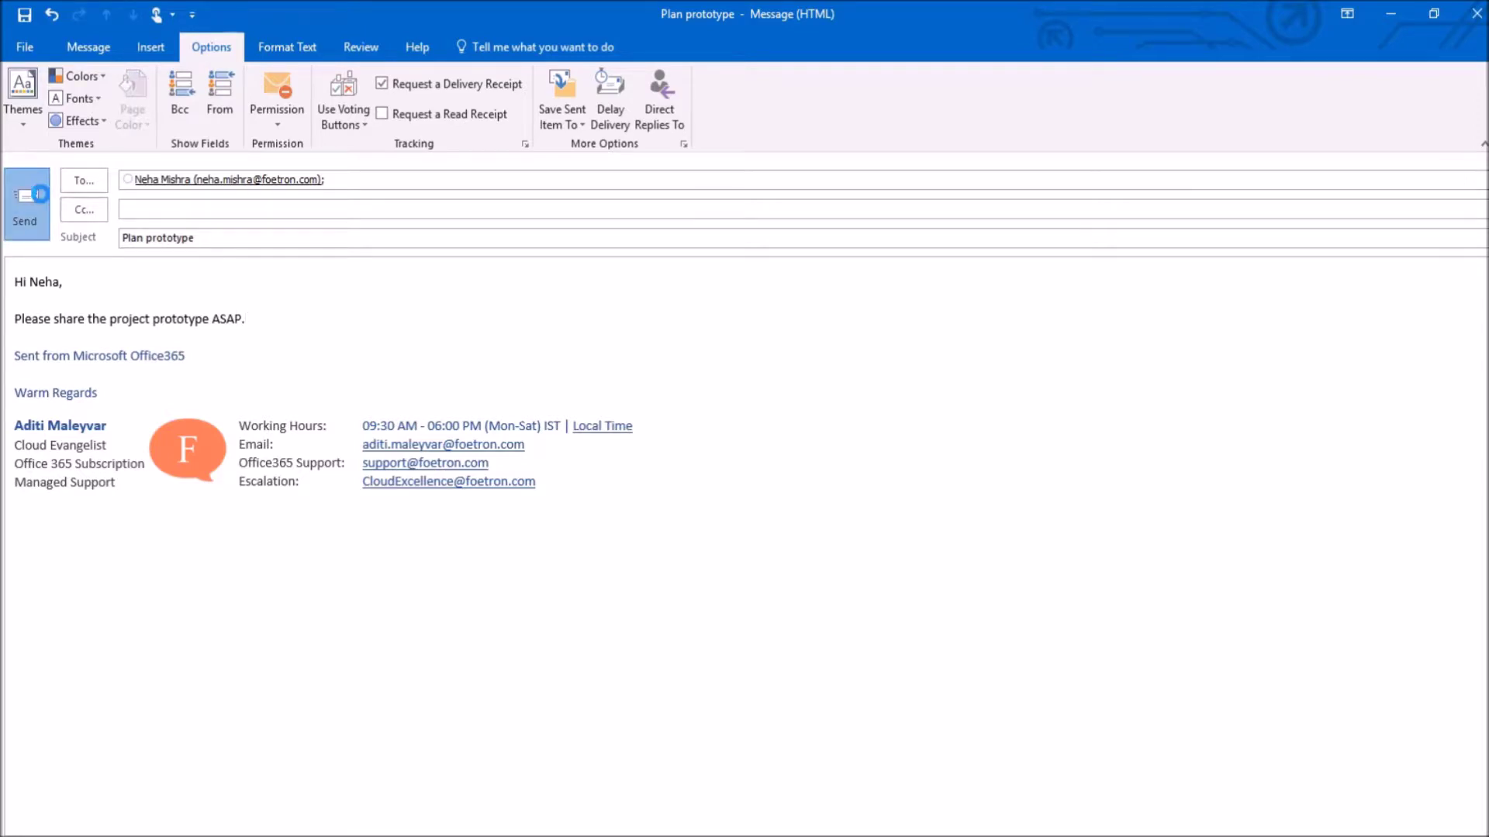